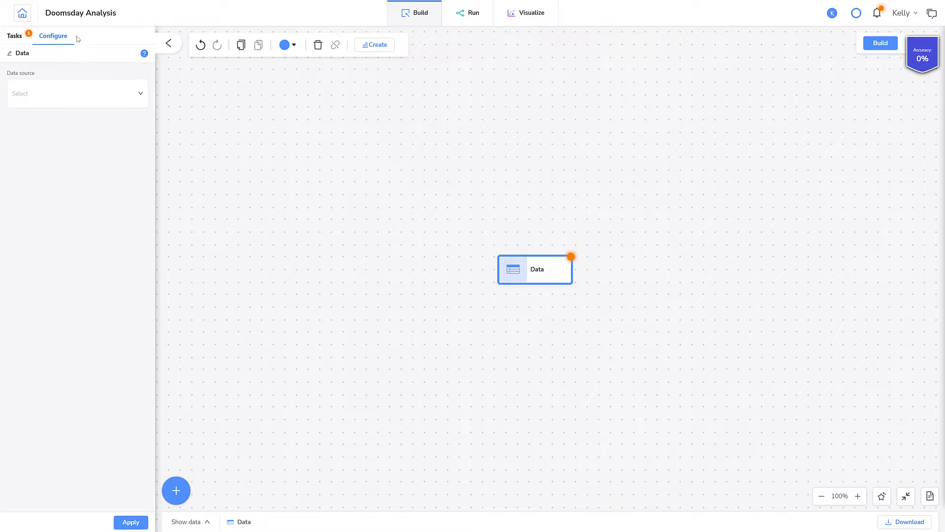
Move the Data tool to the upper-left corner of the canvas and colour it yellow
drag(530, 276, 205, 99)
click(297, 49)
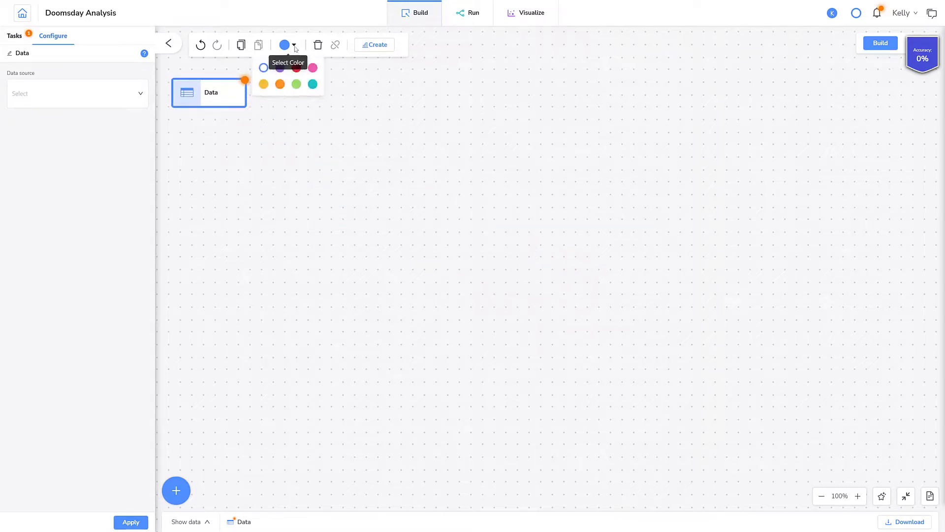
click(264, 84)
click(247, 95)
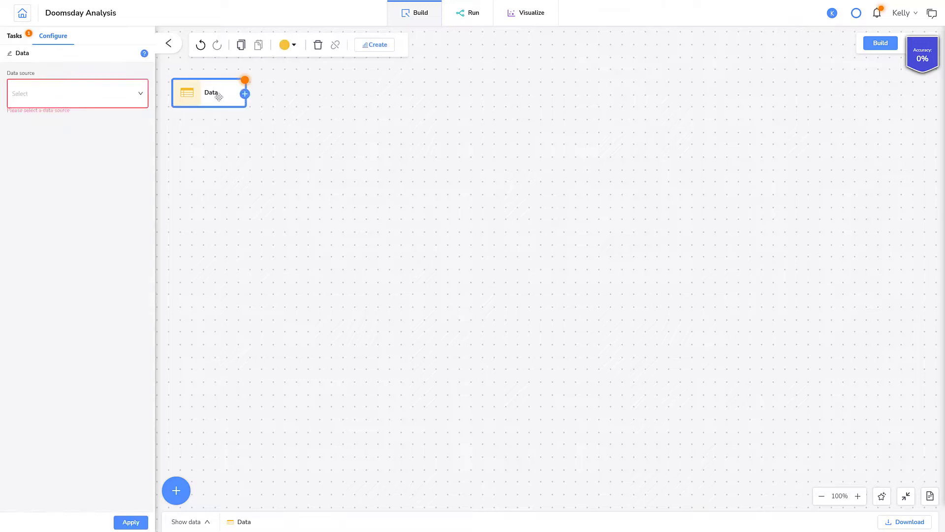
Set the Data tool's source to Doomsday Evidence 2020.csv, apply the configuration and build the pipe
click(139, 96)
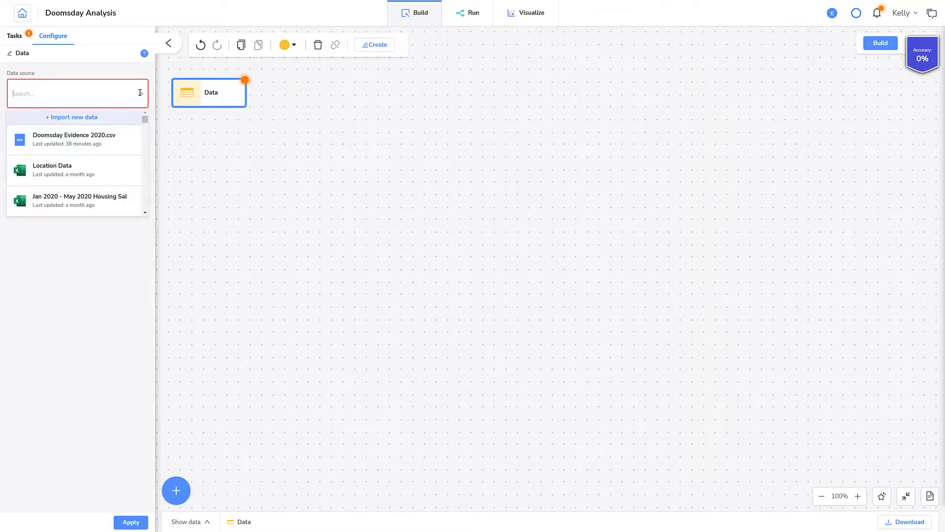
click(118, 140)
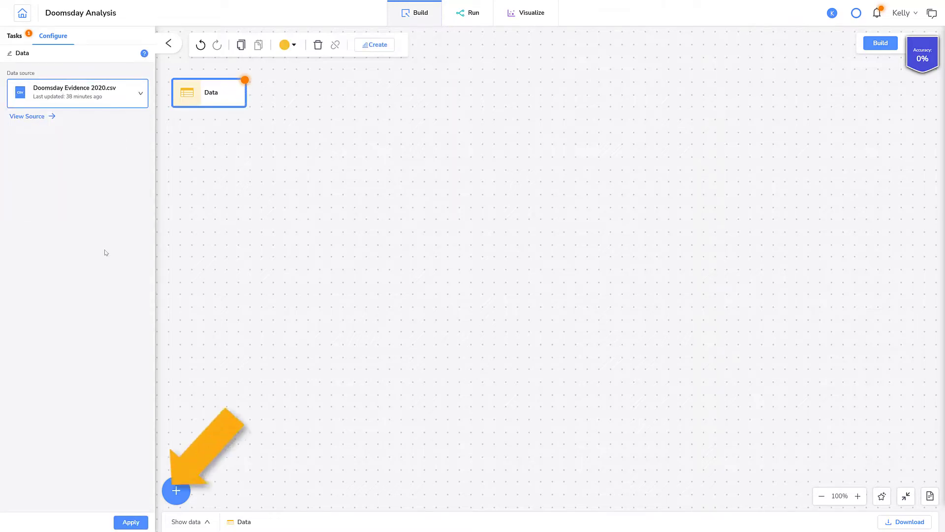
click(131, 523)
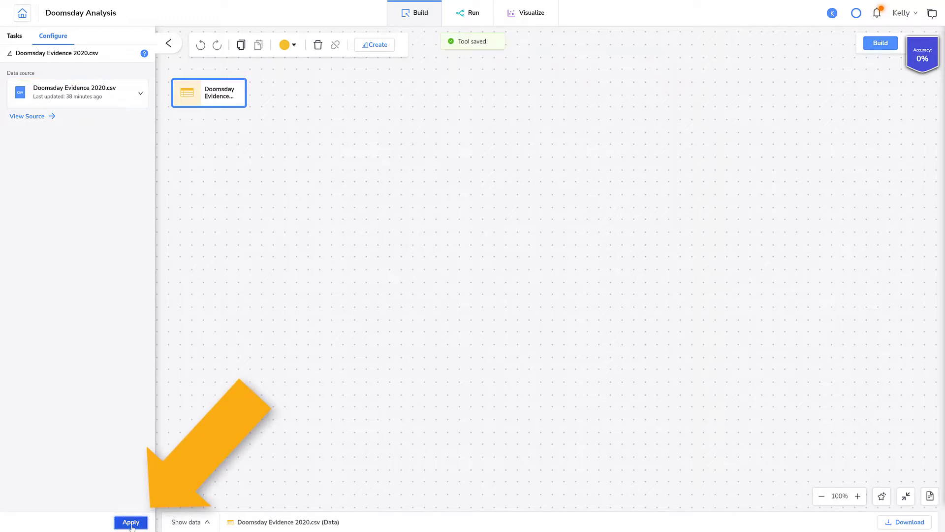
click(892, 46)
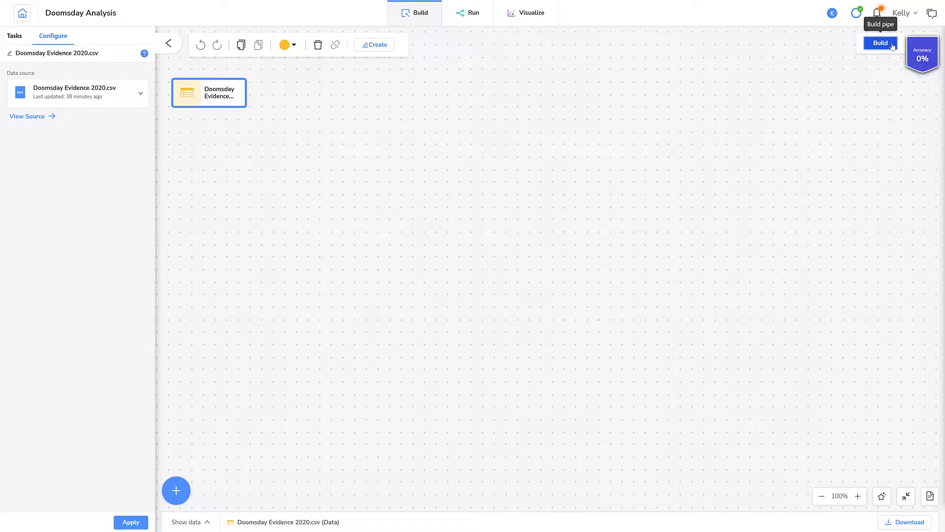
Examine the imported data's preview table and its per-column statistics, ending on the table view
click(206, 523)
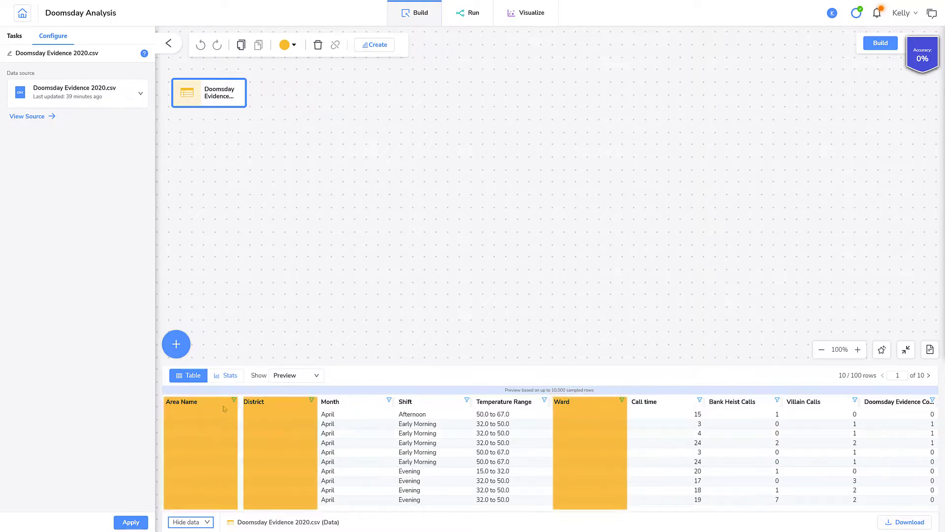
click(227, 377)
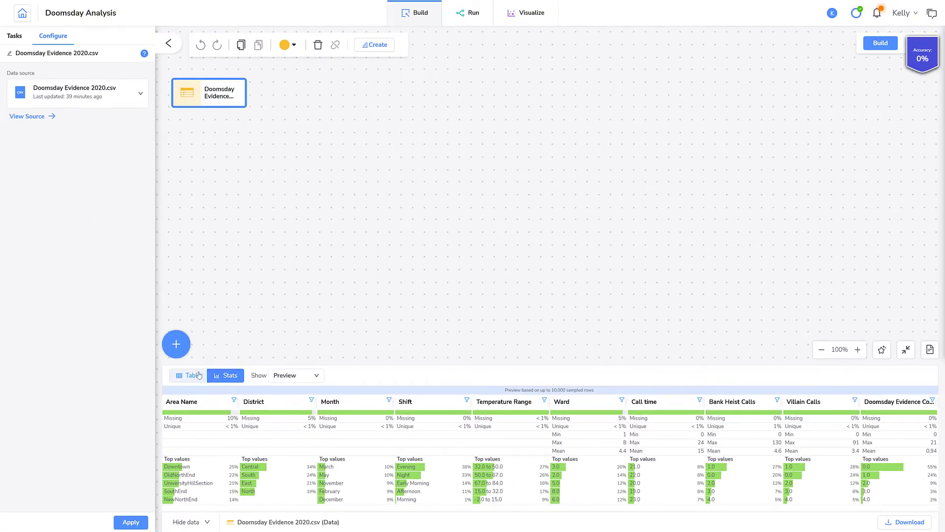
click(192, 376)
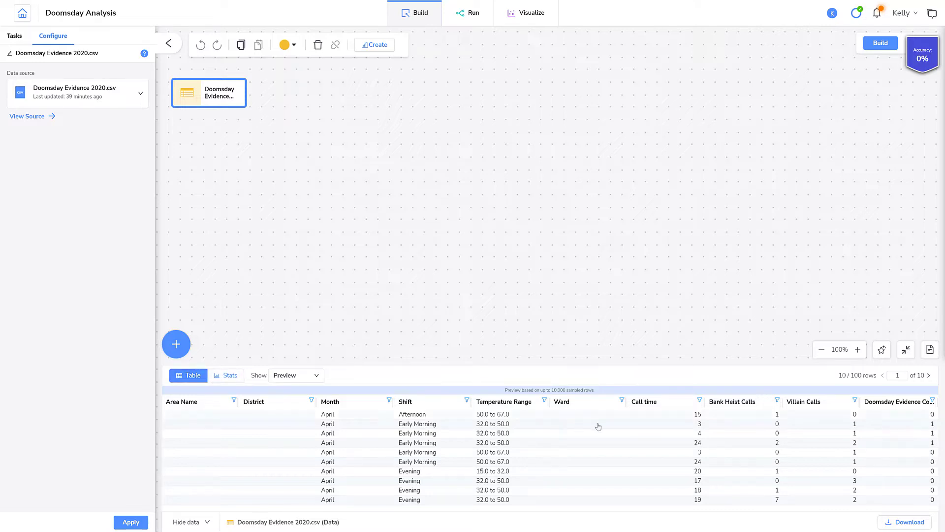
Check which filter values the preview data offers for the Doomsday Evidence Collected column without applying a filter
click(932, 401)
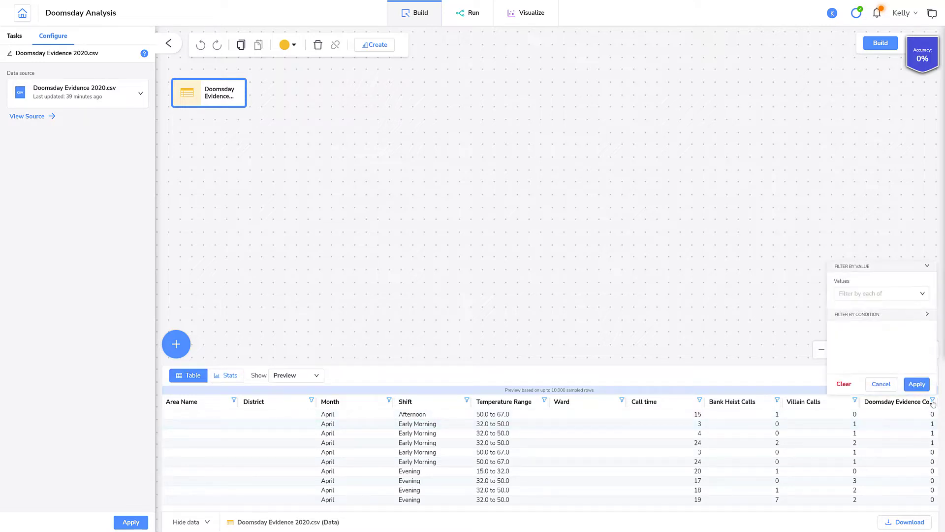
click(925, 294)
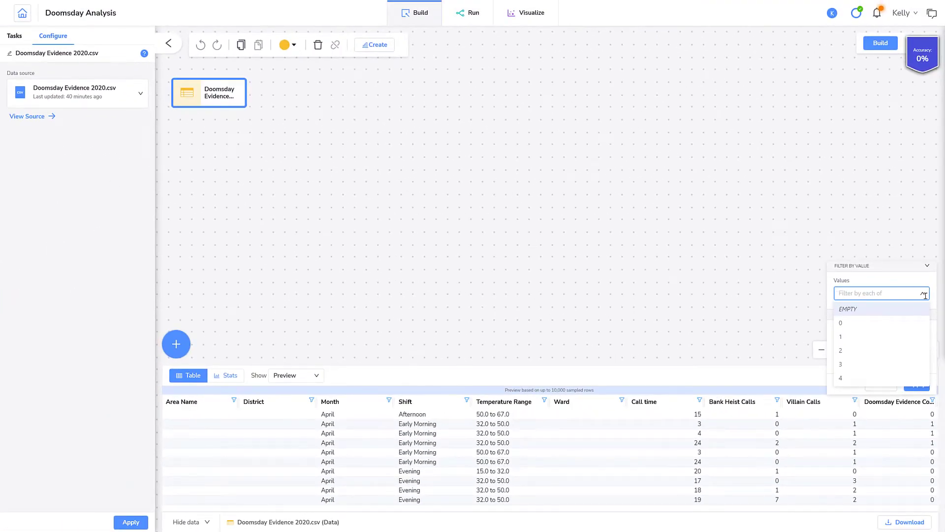
click(792, 320)
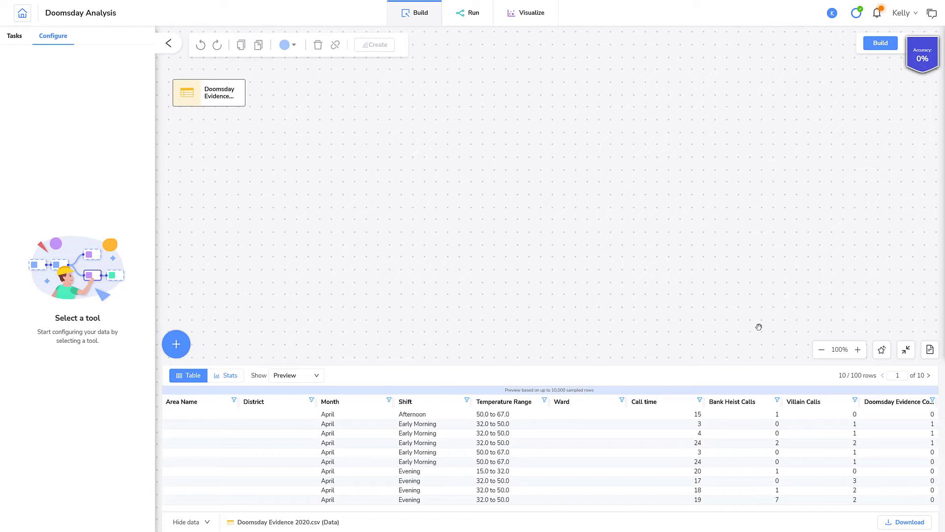
Review the Doomsday Evidence Collected filter values in the Last Built data and return the display to Preview
click(313, 378)
click(316, 434)
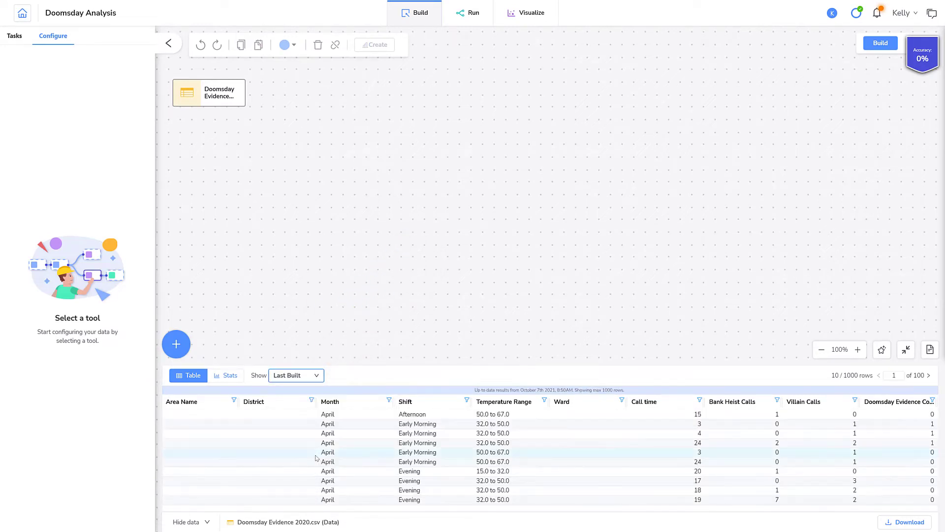
click(931, 401)
click(925, 294)
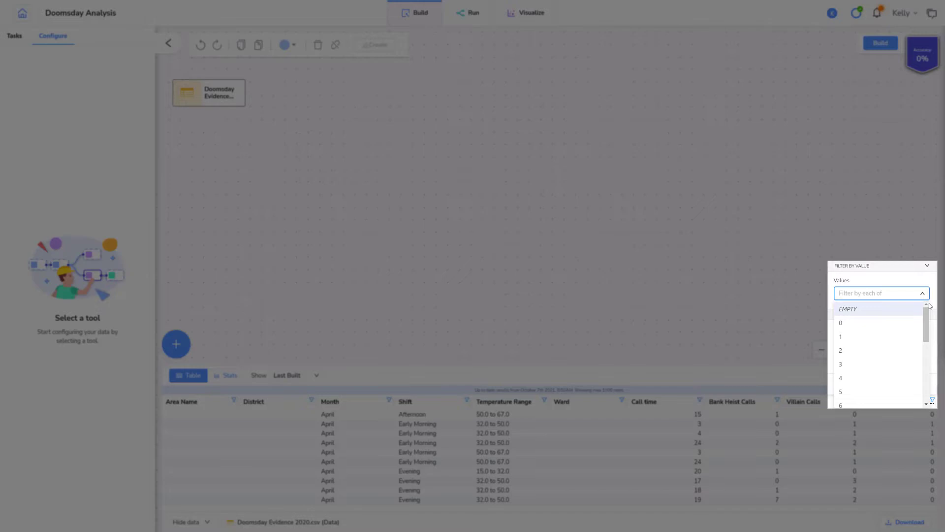
drag(929, 308, 939, 392)
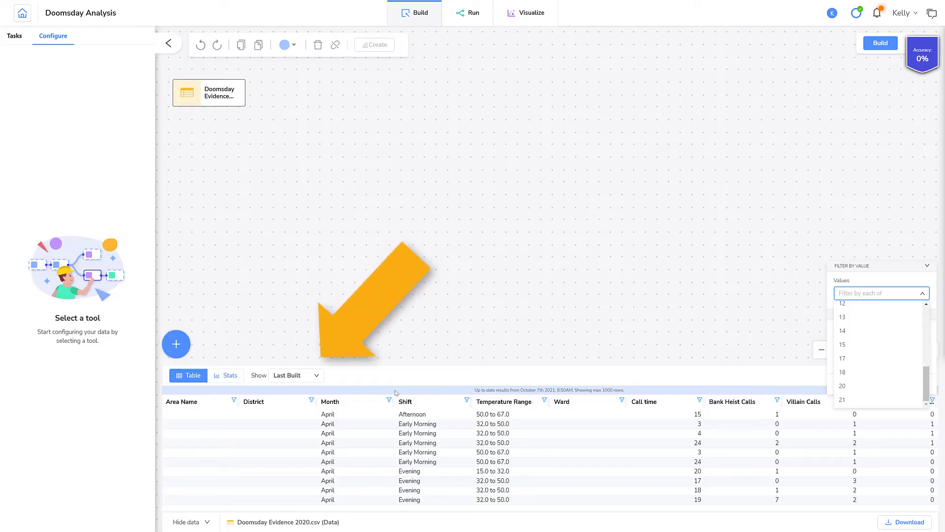
click(300, 375)
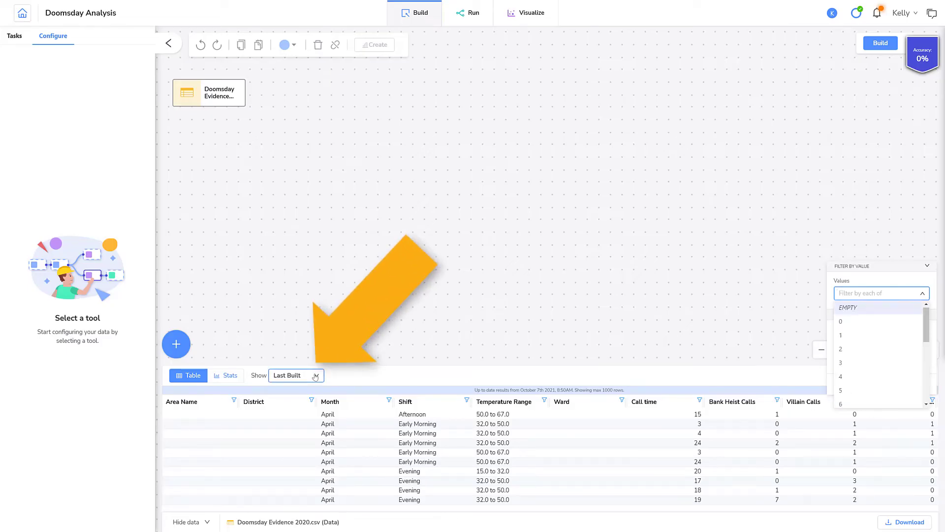
click(314, 406)
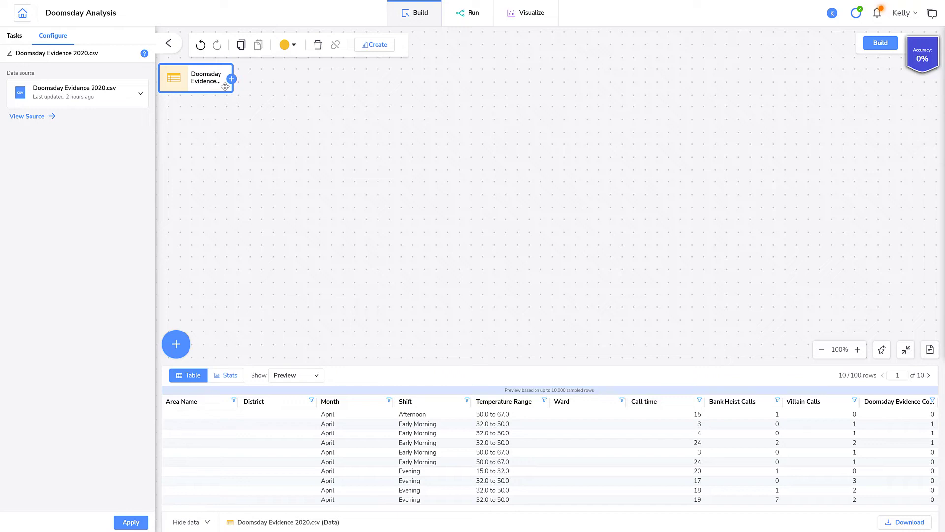
Add a Formula tool fed by the Doomsday Evidence data and name it Doomsday True/False
text(Form)
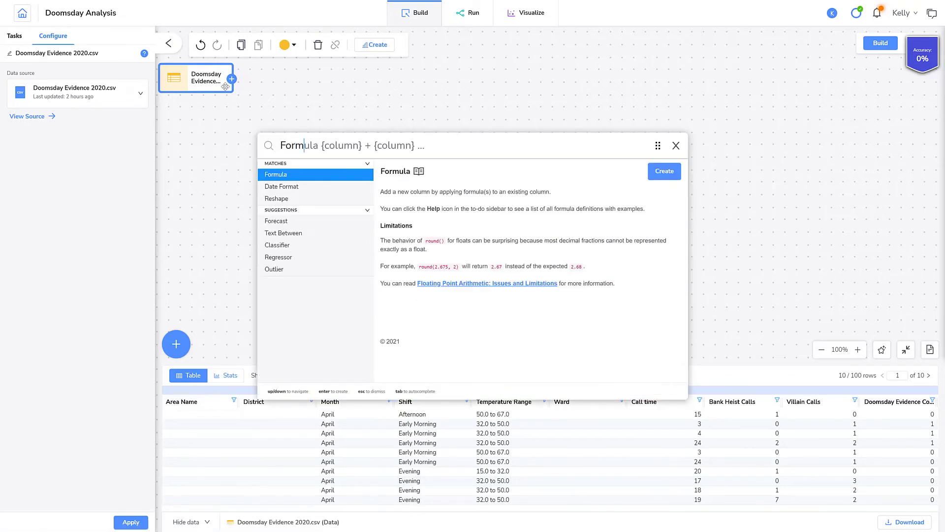
key(Return)
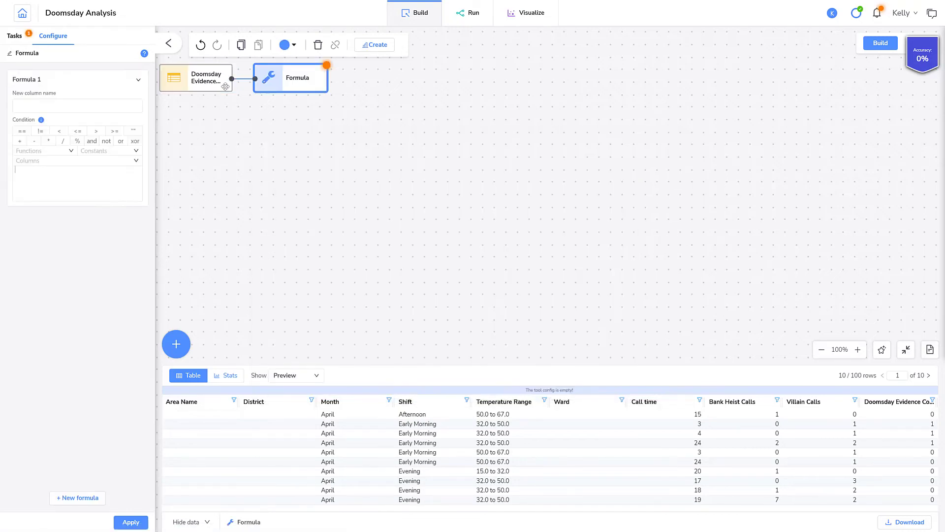
click(26, 54)
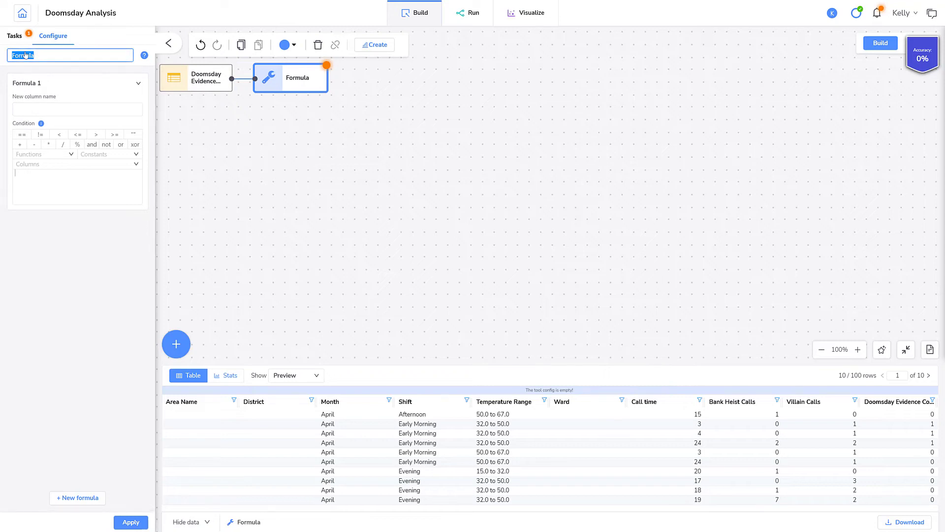
text(Doomsday True/False)
key(Return)
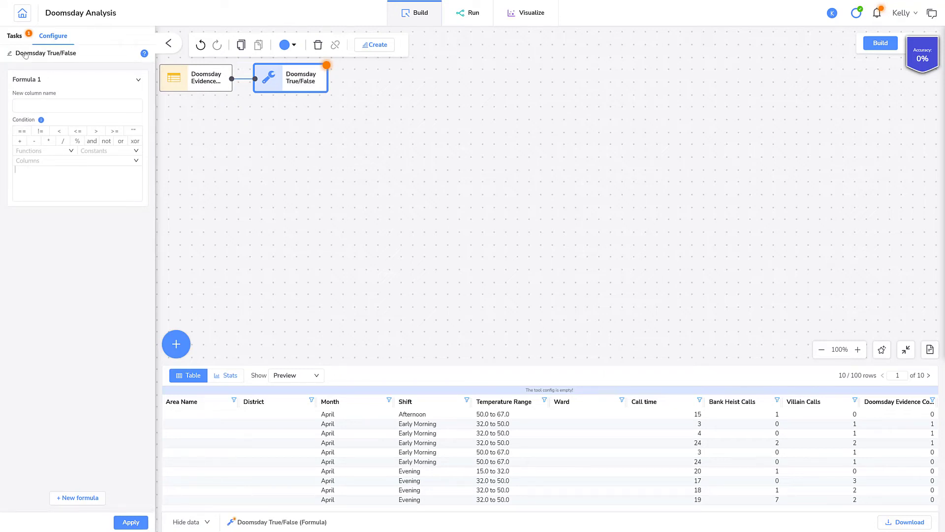
Name the formula's new column Doomsday Event Likely to Occur
click(46, 106)
text(D)
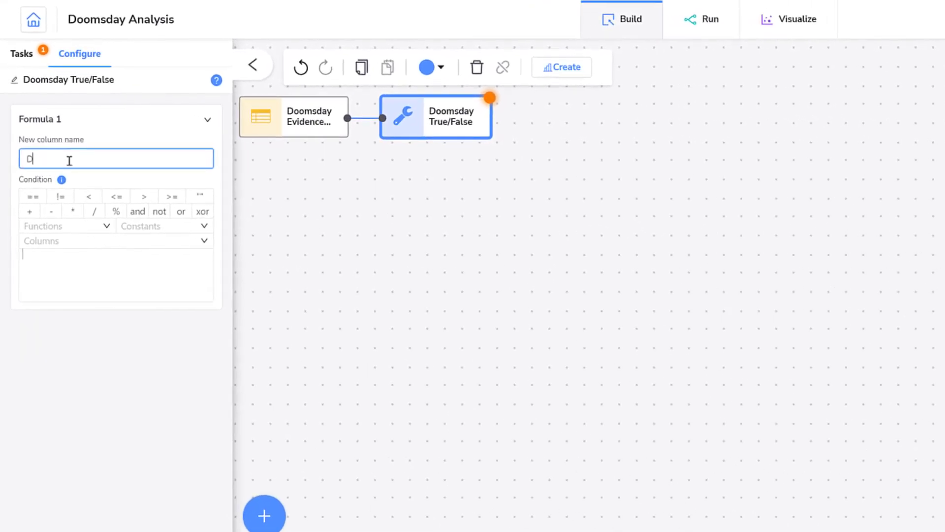
text(oomsday Event Likely to Occur)
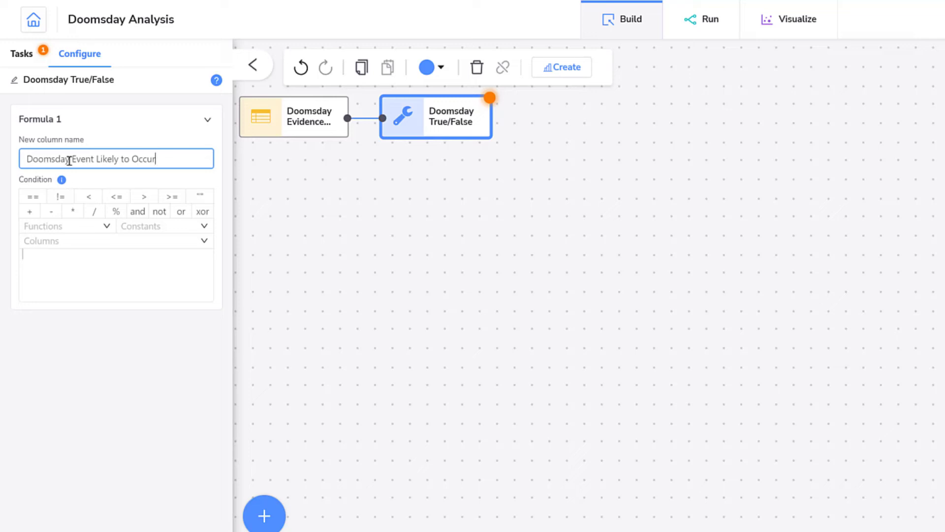
Set the formula condition to 'Doomsday Evidence Collected'>=2 and apply the tool configuration
click(71, 241)
scroll(70, 269, down, 1)
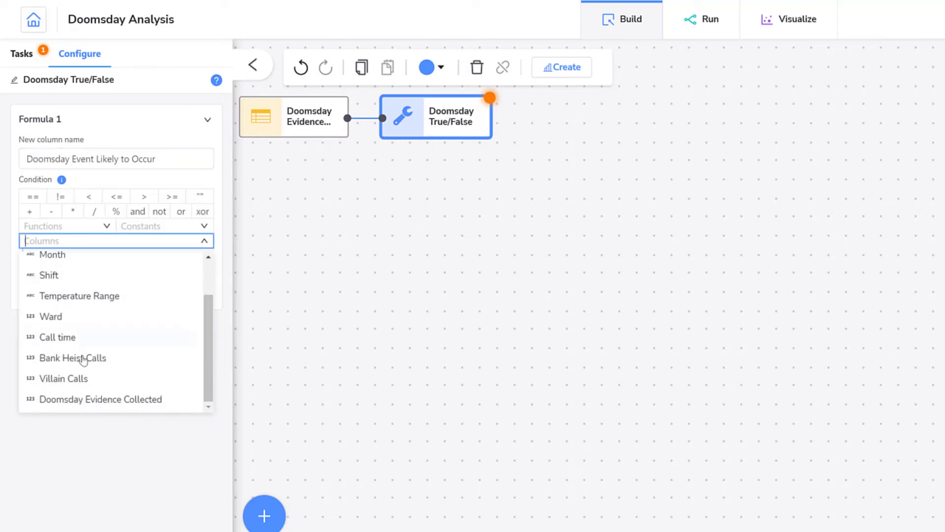
click(102, 401)
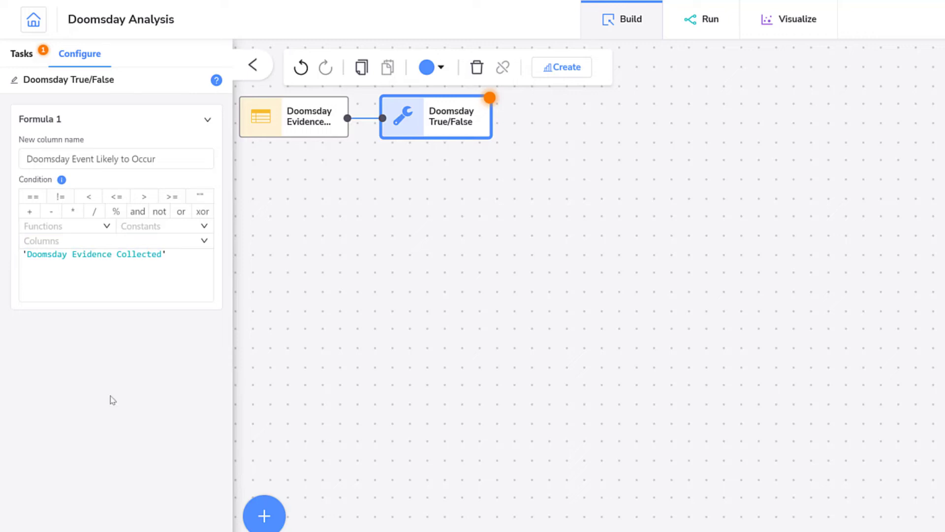
click(172, 197)
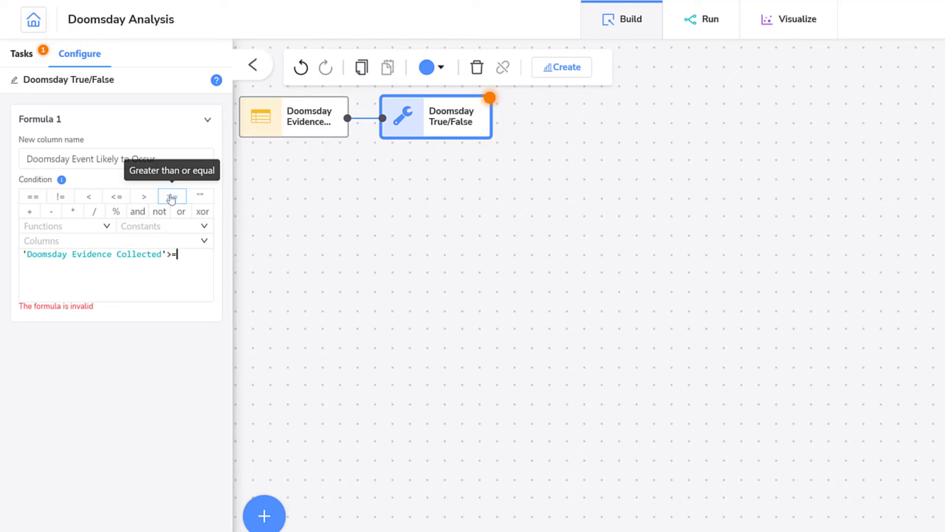
text(2)
key(Escape)
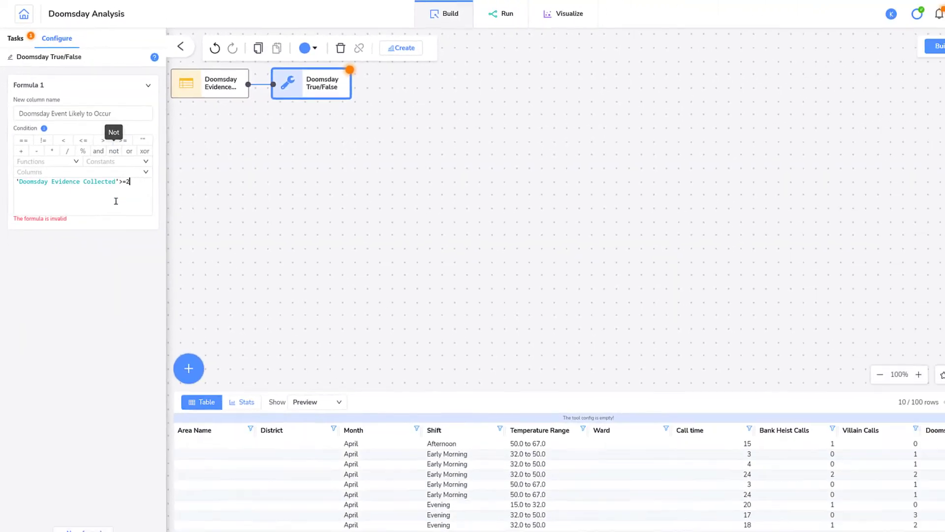
click(130, 522)
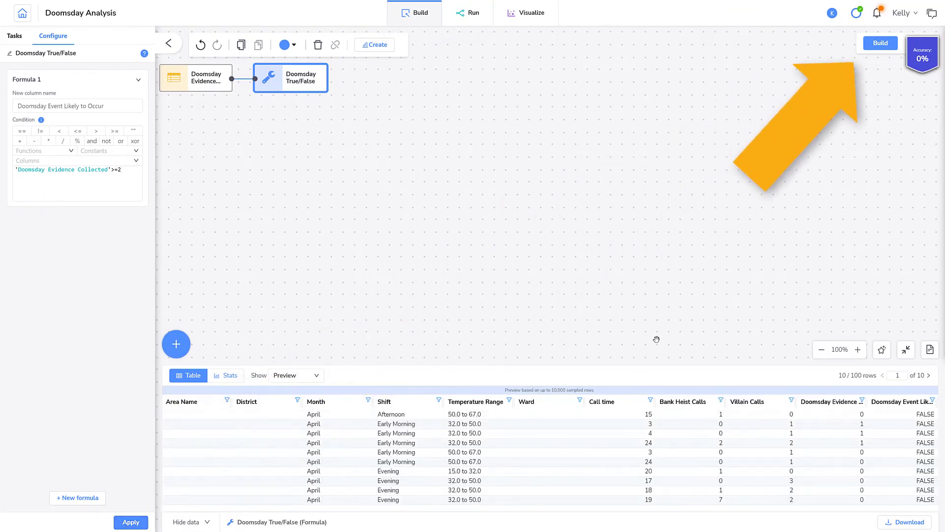
Build the pipe with the new formula and view page 2 of the resulting preview table
click(886, 48)
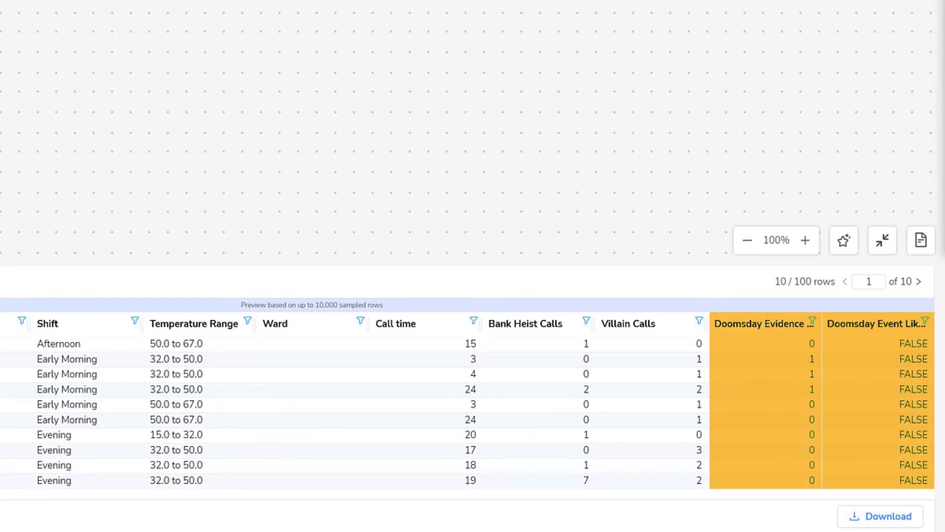
click(919, 282)
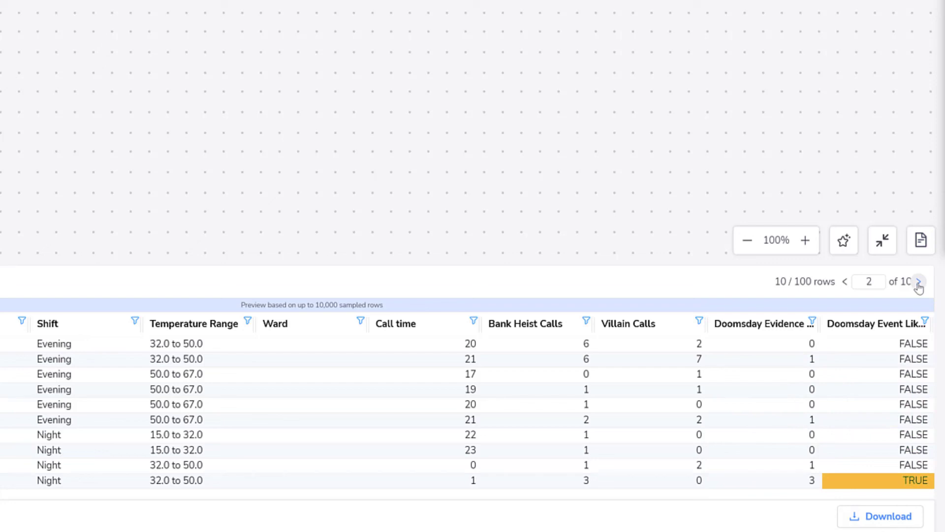